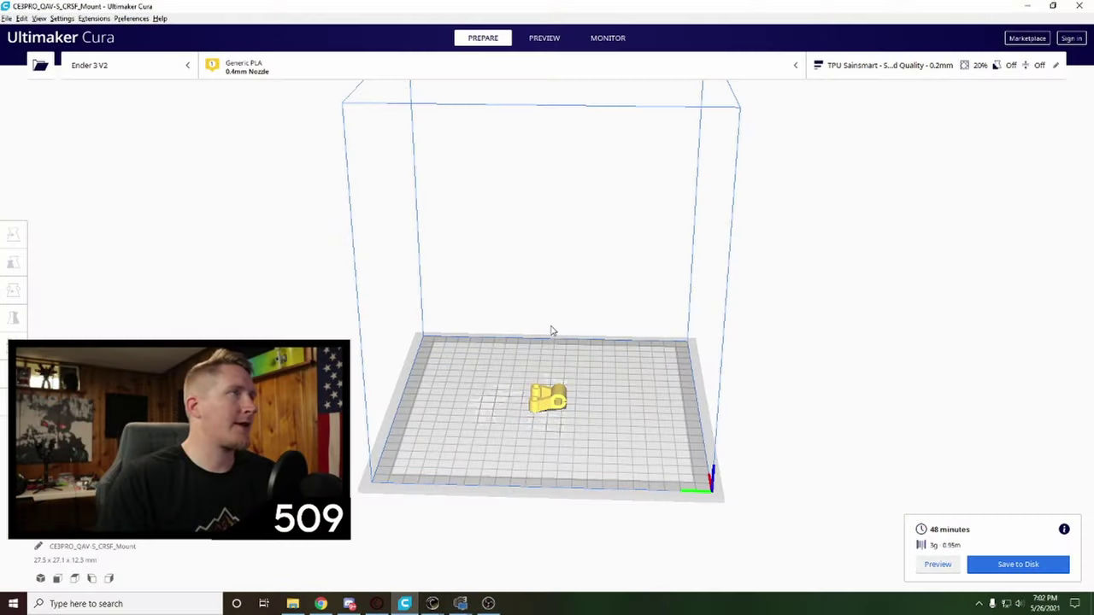
Keep Ender 3 V2 as the printer and look over the material and nozzle options
{"action": "left_click", "coordinate": [160, 70]}
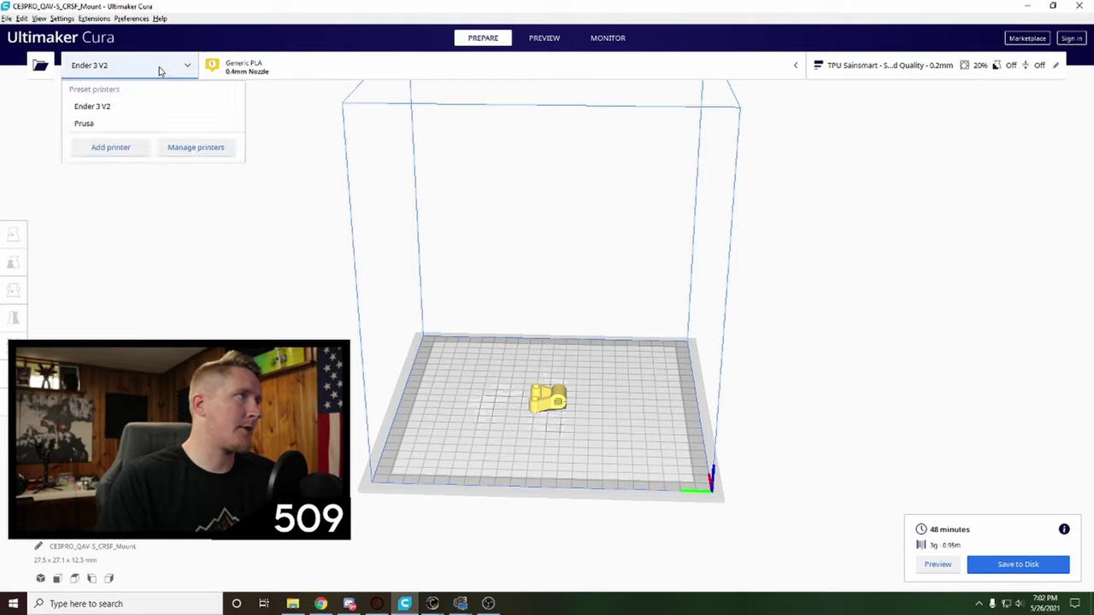
{"action": "left_click", "coordinate": [114, 107]}
{"action": "left_click", "coordinate": [306, 66]}
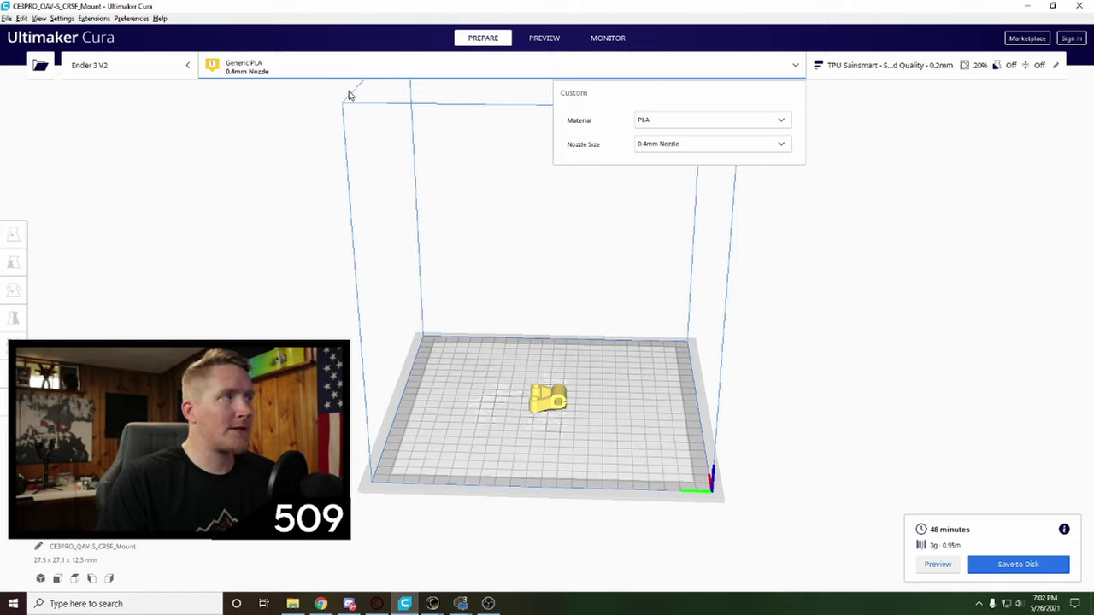
{"action": "left_click", "coordinate": [312, 73]}
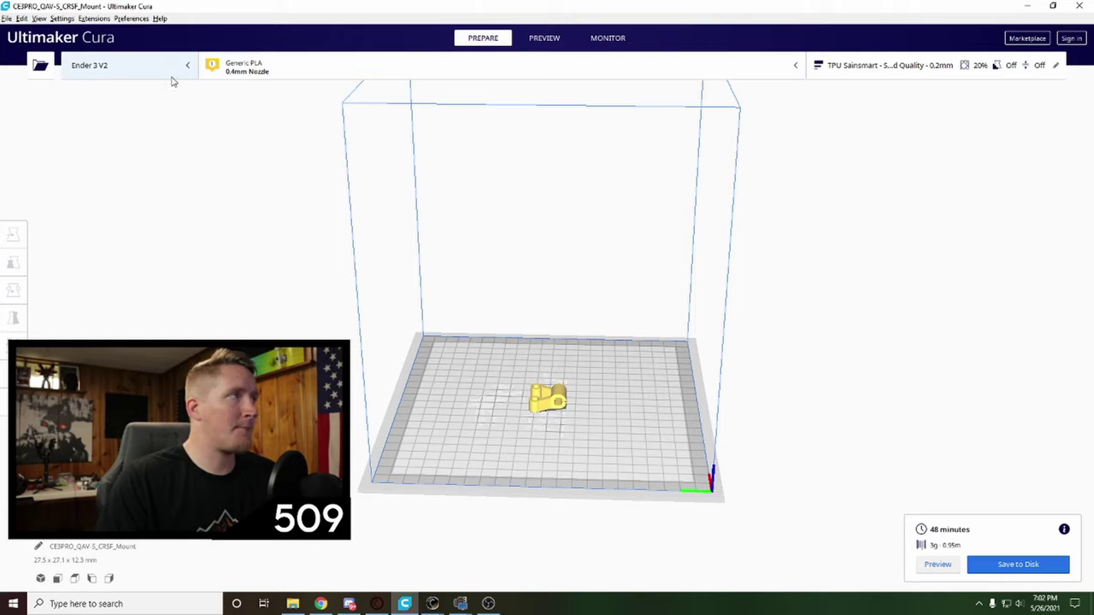
{"action": "left_click", "coordinate": [287, 72]}
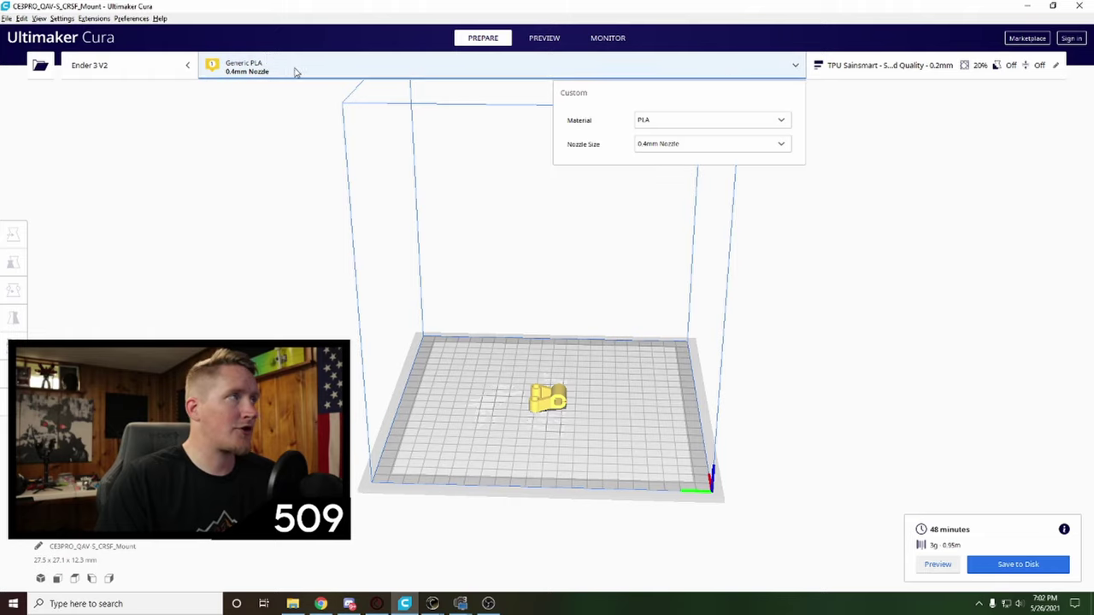
{"action": "left_click", "coordinate": [839, 140]}
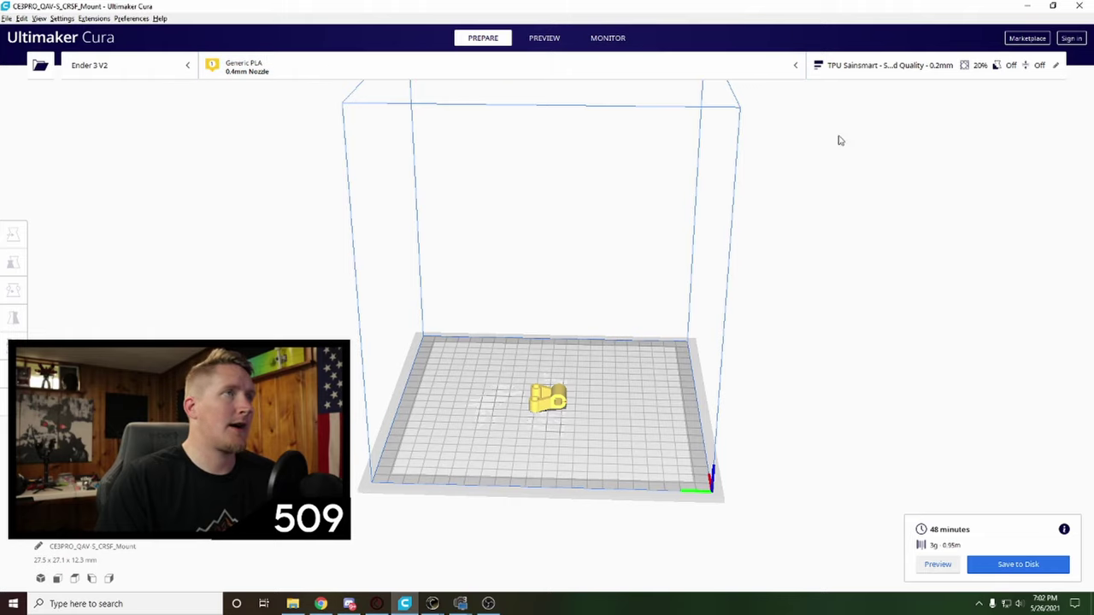
Show the TPU Sainsmart profile's full Custom settings list after briefly switching to Recommended
{"action": "left_click", "coordinate": [860, 69]}
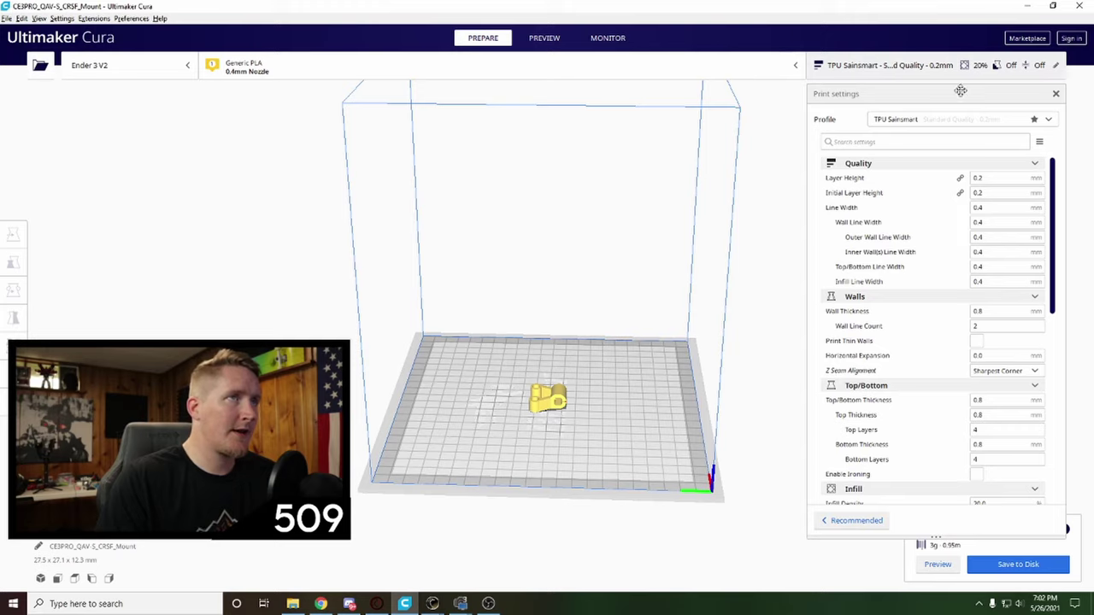
{"action": "left_click", "coordinate": [857, 521]}
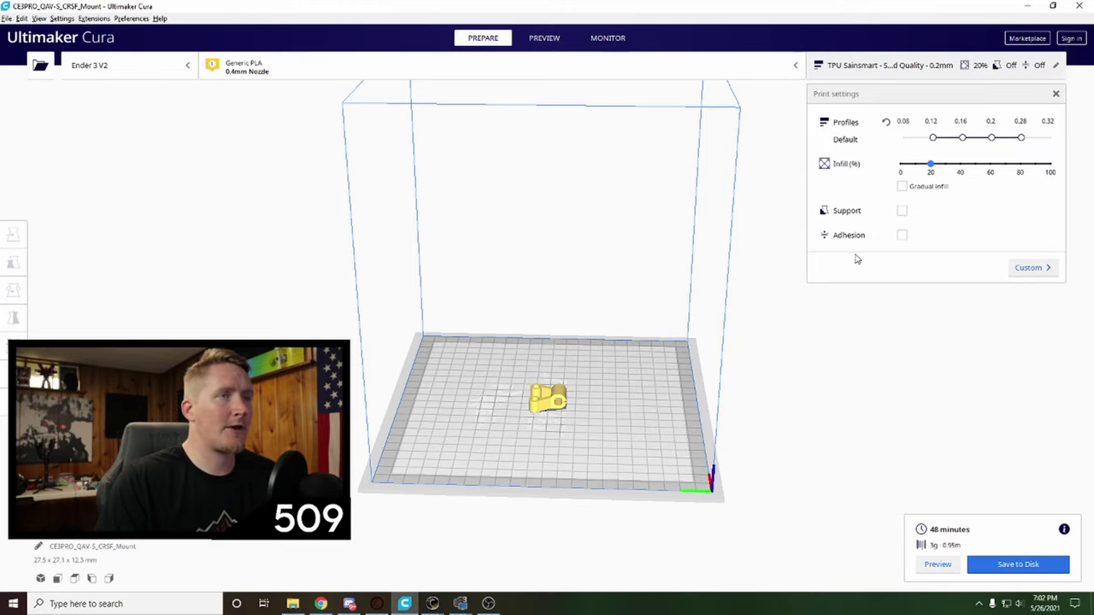
{"action": "left_click", "coordinate": [1028, 269]}
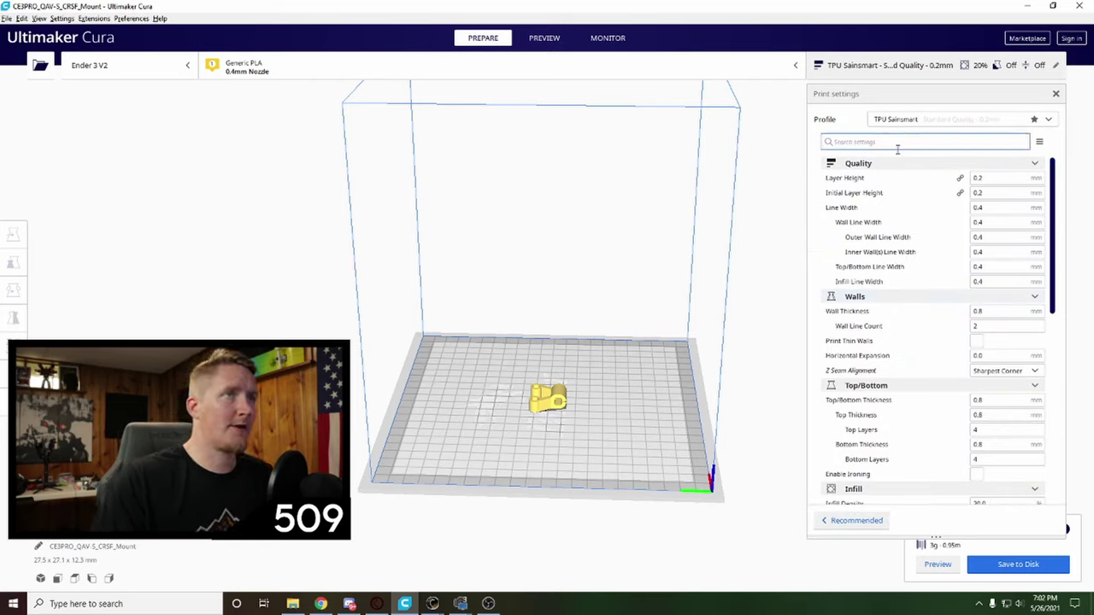
{"action": "mouse_move", "coordinate": [853, 181]}
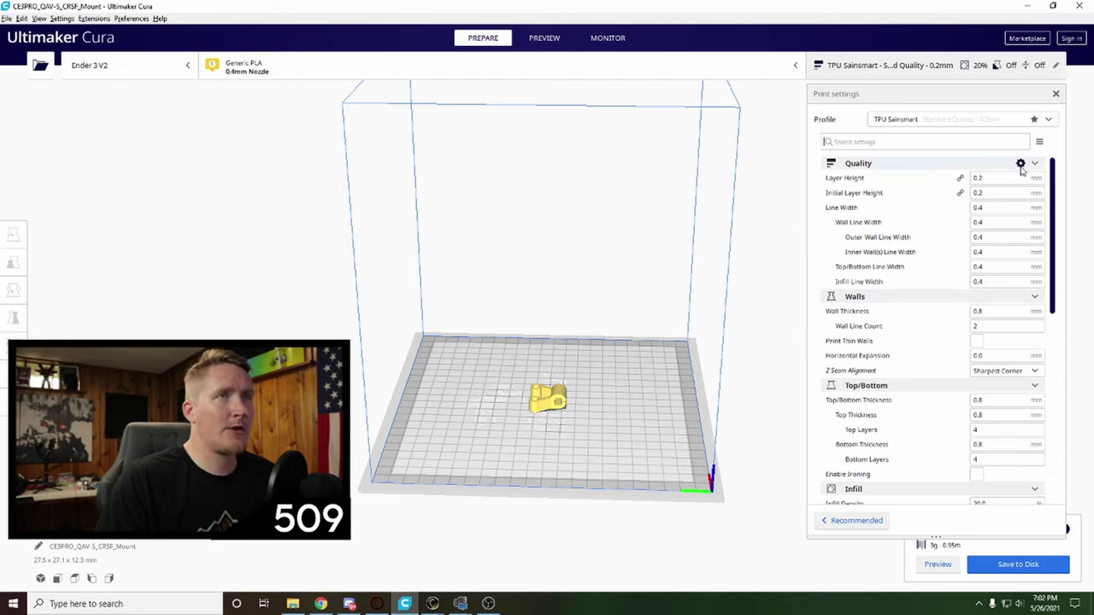
{"action": "left_click", "coordinate": [1021, 164]}
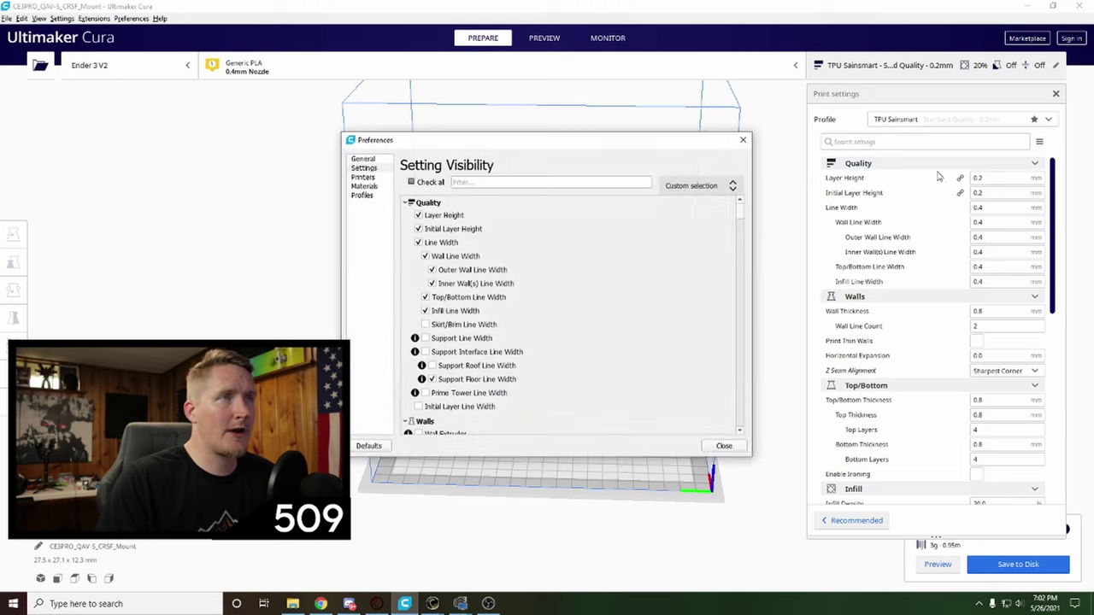
{"action": "left_click", "coordinate": [426, 327]}
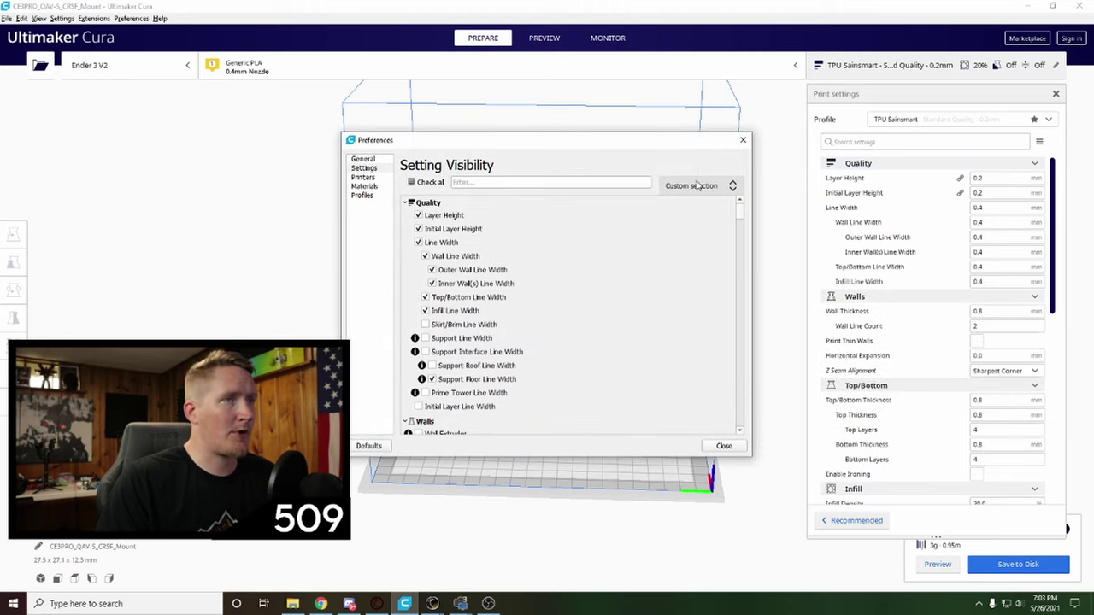
{"action": "left_click", "coordinate": [743, 139]}
{"action": "left_click", "coordinate": [1020, 298]}
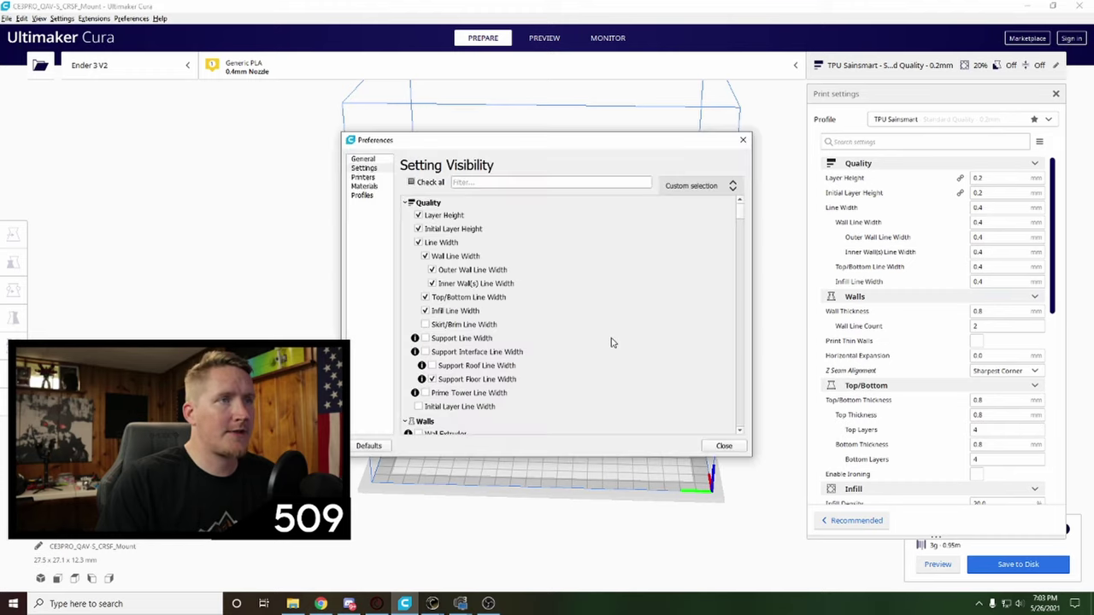
{"action": "left_click", "coordinate": [743, 139]}
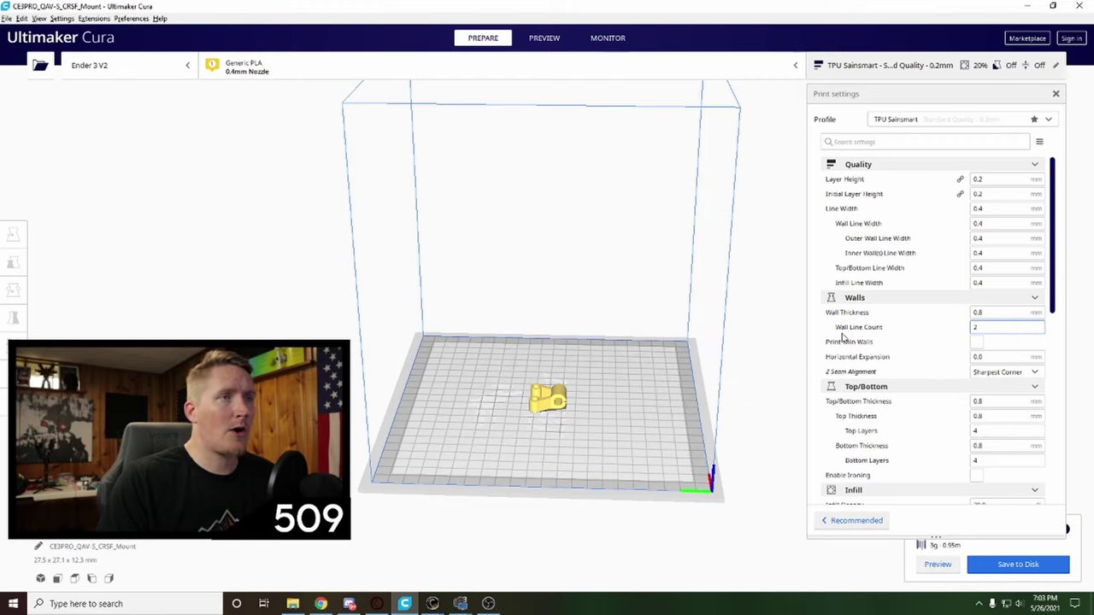
Review the profile's 120% flow, 20 mm/s print speed and 10 mm/s wall speeds
{"action": "scroll", "coordinate": [1056, 317], "scroll_direction": "down", "scroll_amount": 3}
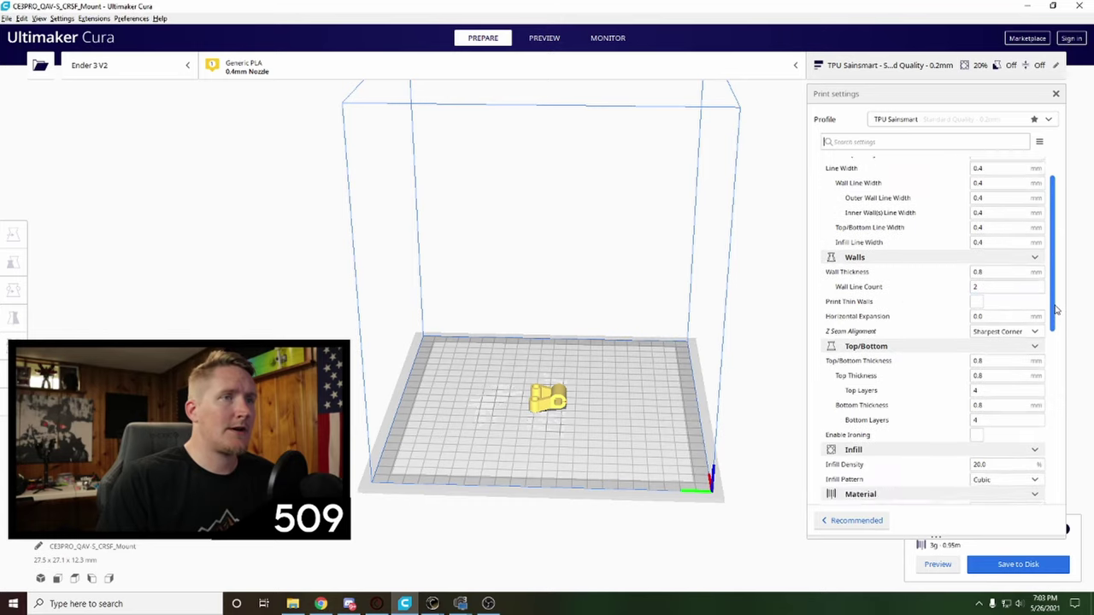
{"action": "left_click_drag", "start_coordinate": [1056, 316], "coordinate": [1052, 342]}
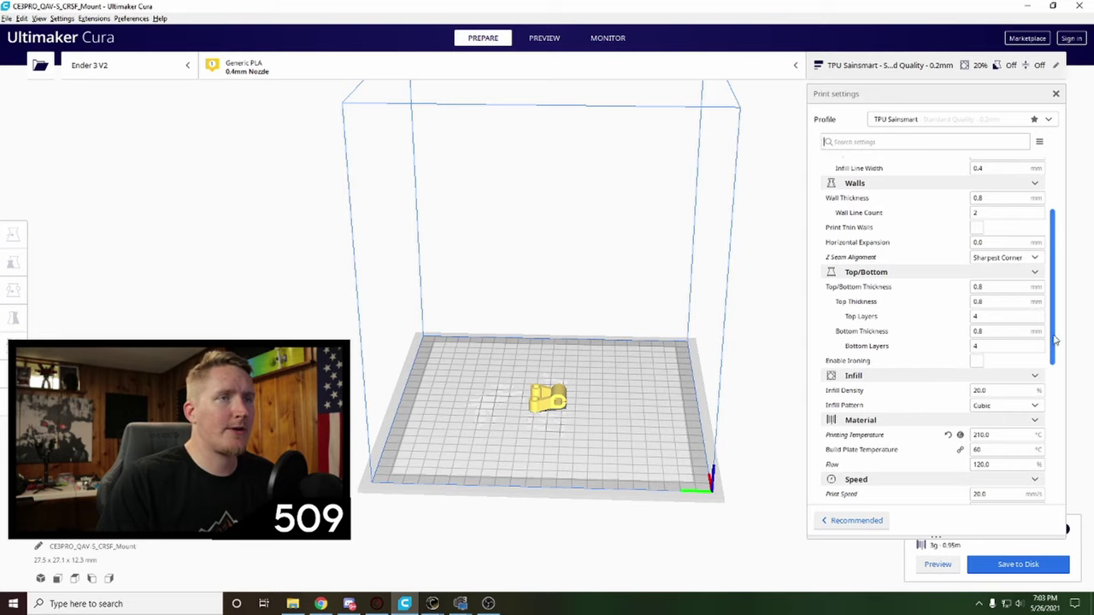
{"action": "left_click_drag", "start_coordinate": [1056, 340], "coordinate": [1049, 398]}
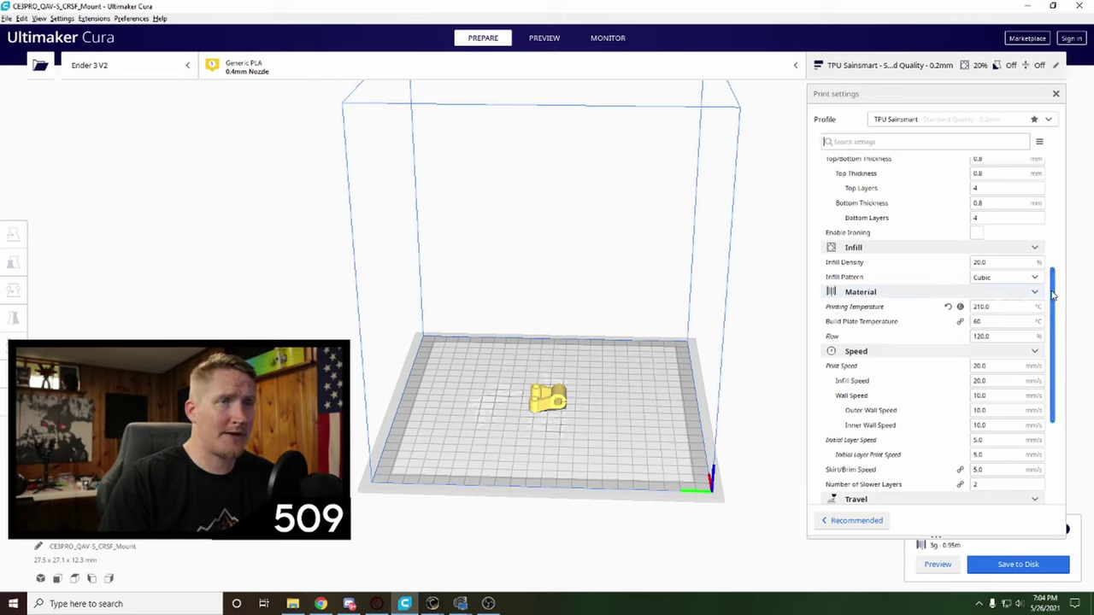
{"action": "left_click_drag", "start_coordinate": [1058, 293], "coordinate": [1055, 312]}
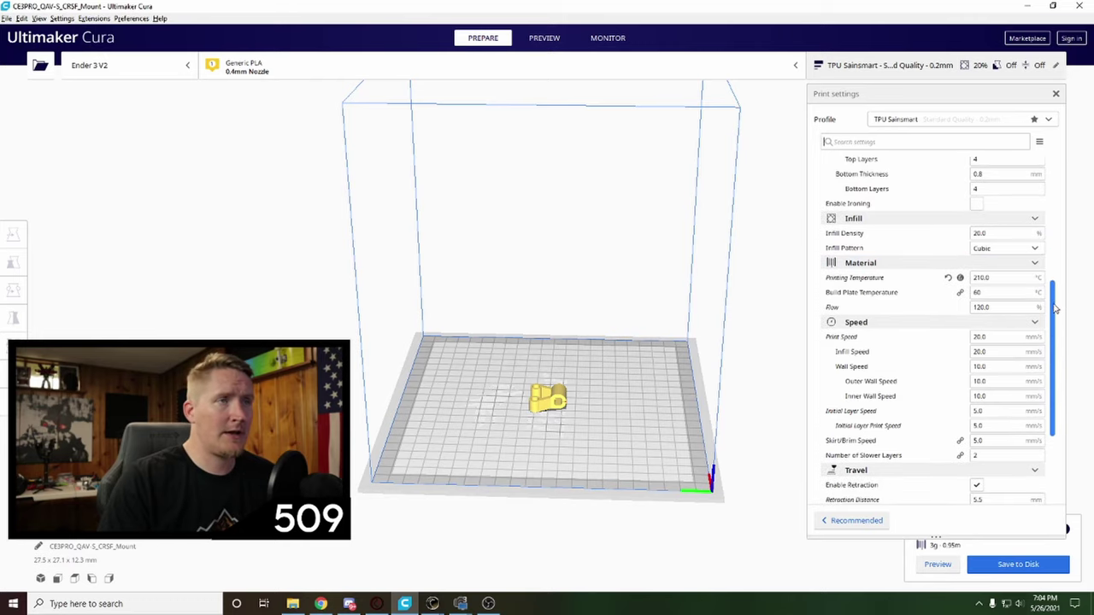
{"action": "mouse_move", "coordinate": [829, 291]}
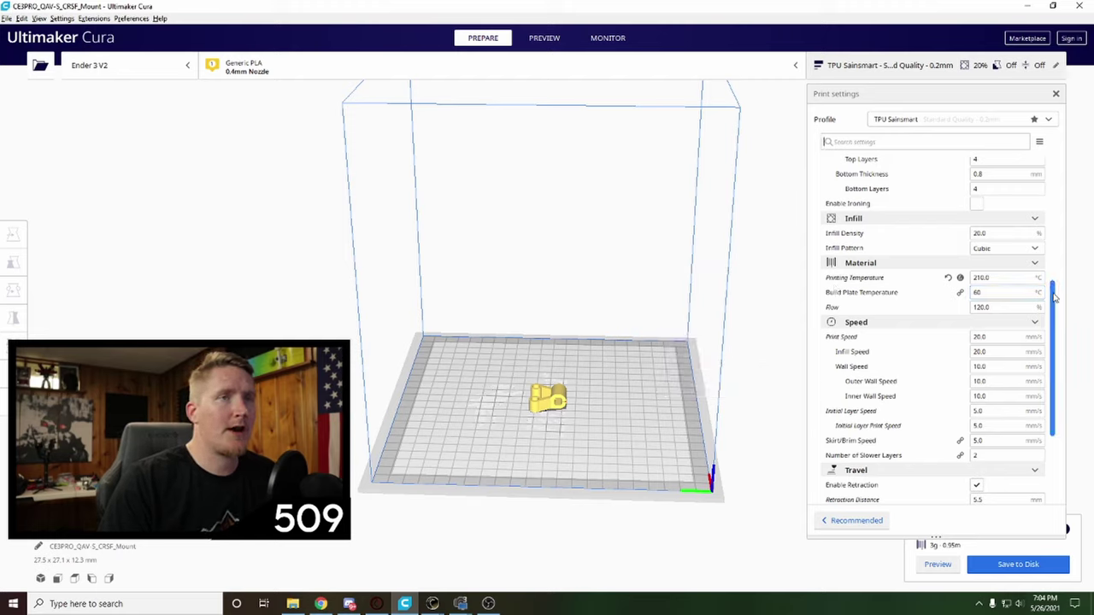
{"action": "left_click_drag", "start_coordinate": [1054, 297], "coordinate": [1054, 297]}
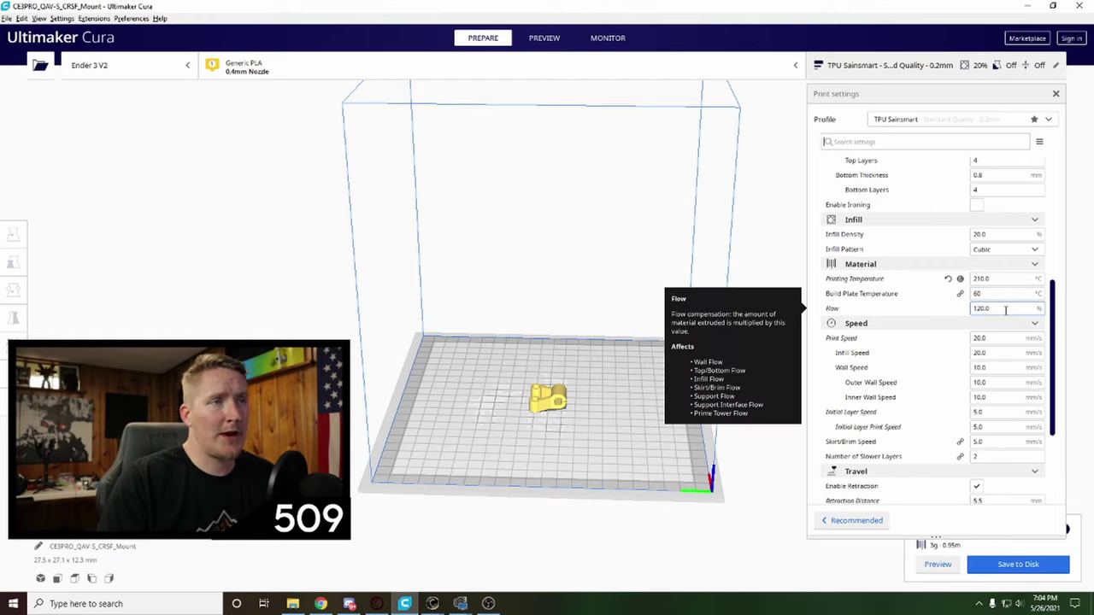
{"action": "scroll", "coordinate": [1060, 303], "scroll_direction": "up", "scroll_amount": 1}
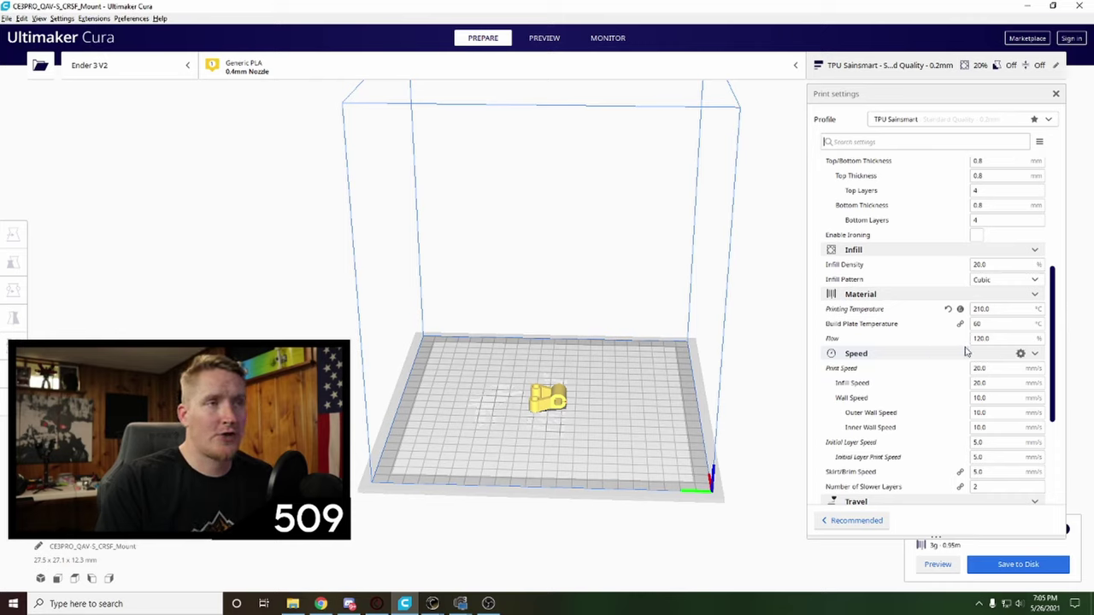
{"action": "left_click_drag", "start_coordinate": [1058, 334], "coordinate": [1057, 348]}
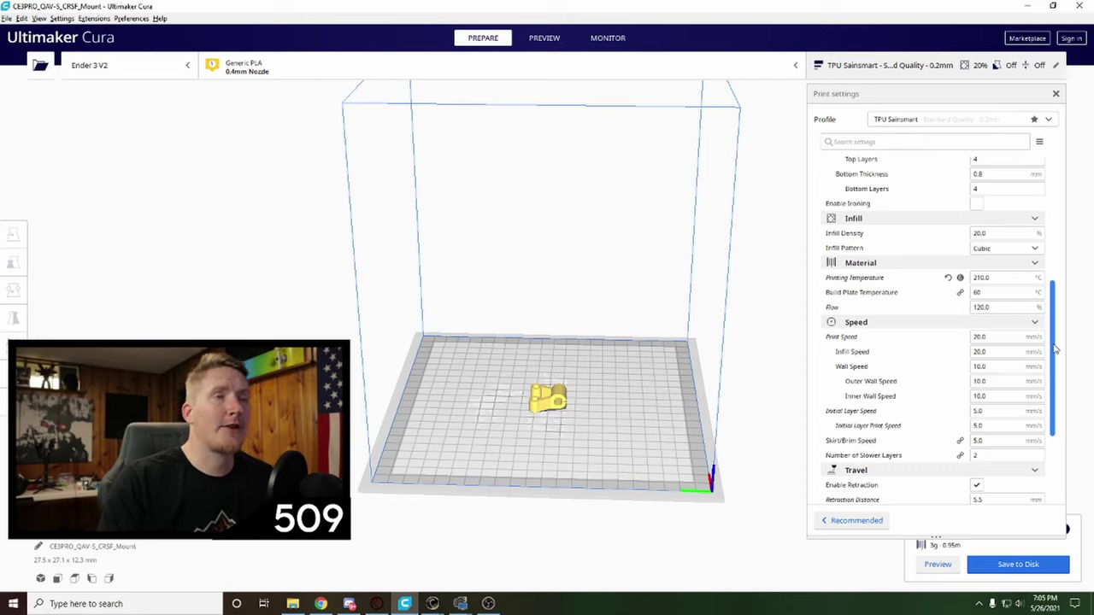
{"action": "left_click_drag", "start_coordinate": [1056, 348], "coordinate": [1056, 399]}
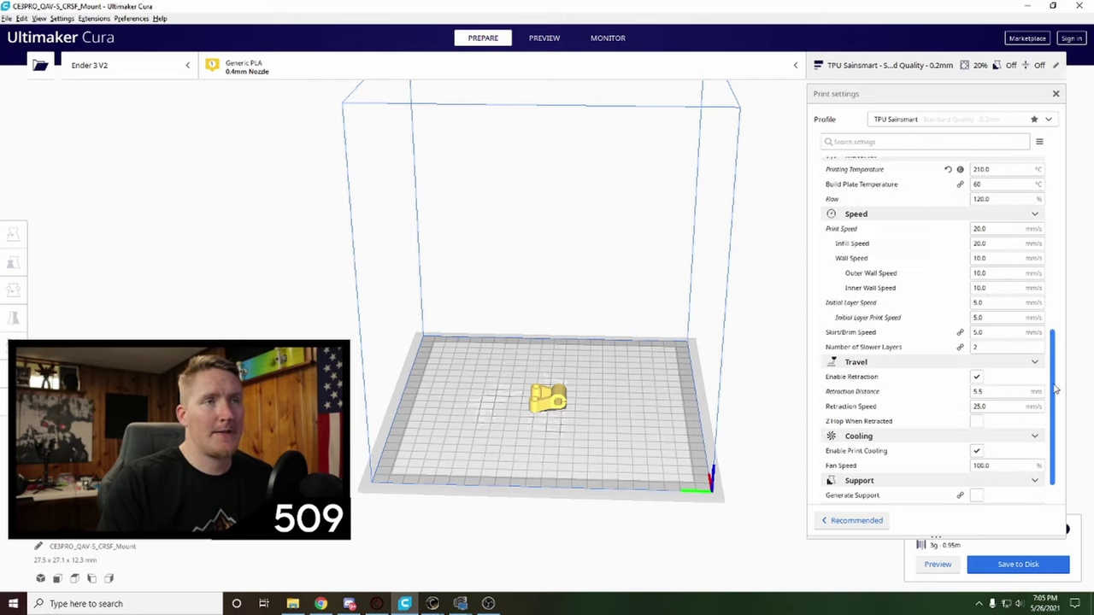
{"action": "mouse_move", "coordinate": [877, 233]}
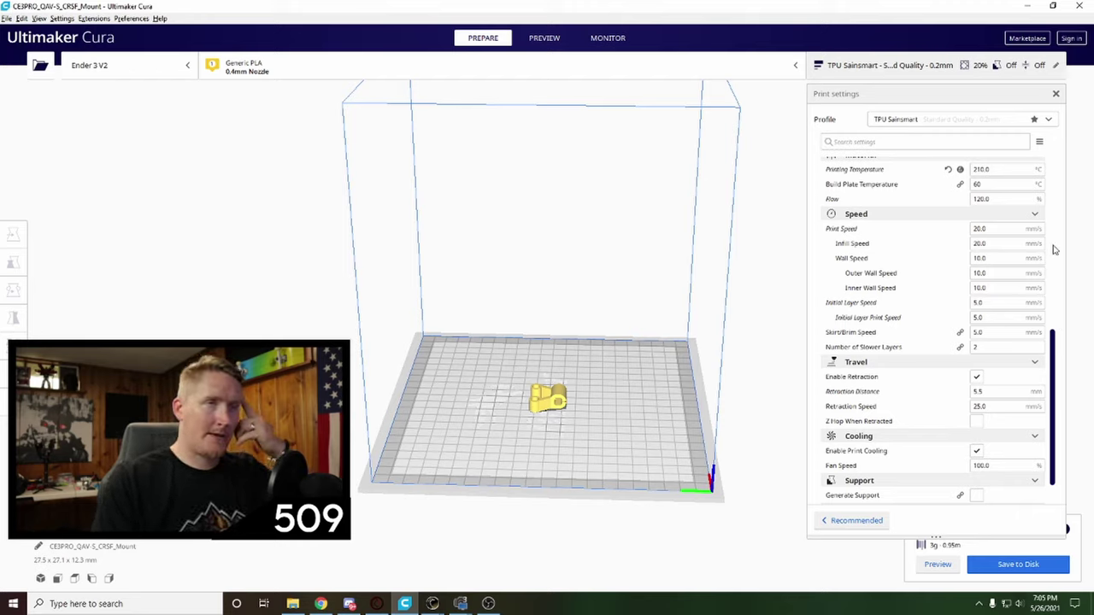
{"action": "mouse_move", "coordinate": [991, 228]}
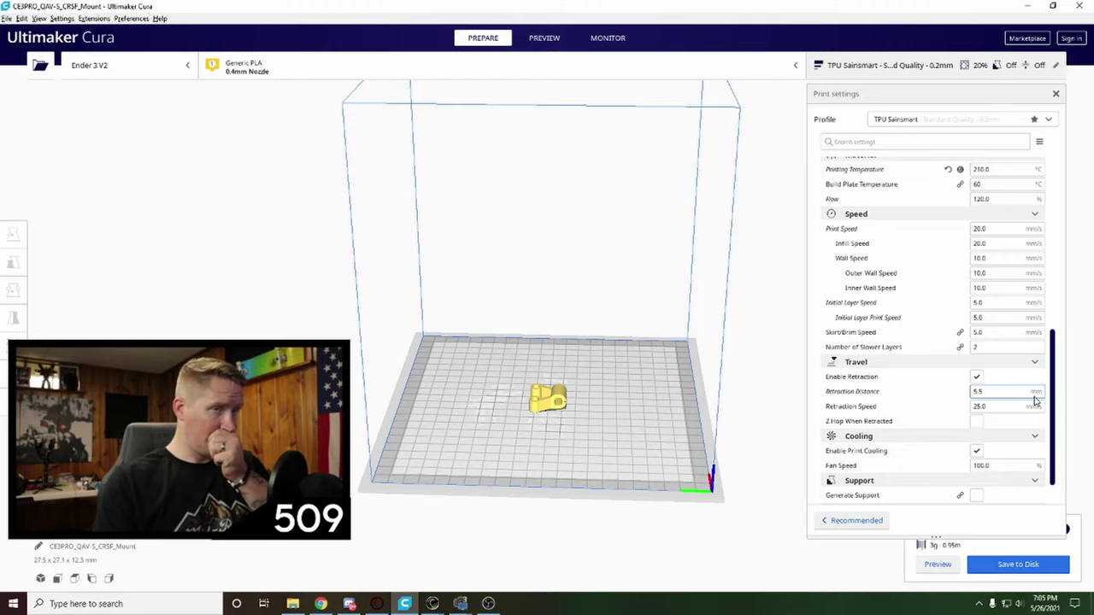
{"action": "mouse_move", "coordinate": [1034, 399]}
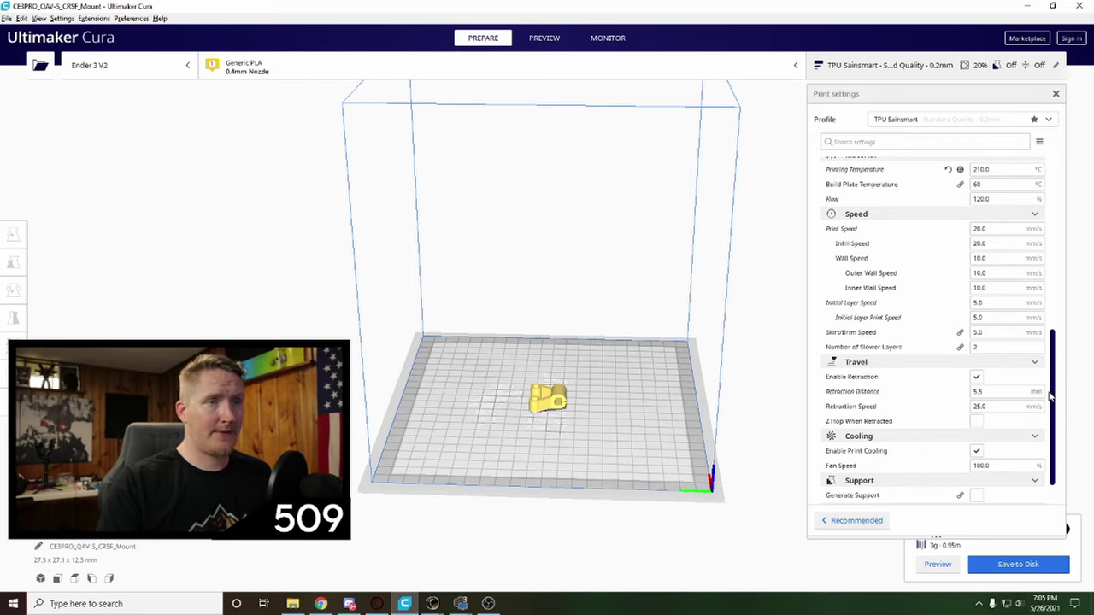
{"action": "scroll", "coordinate": [1050, 395], "scroll_direction": "up", "scroll_amount": 1}
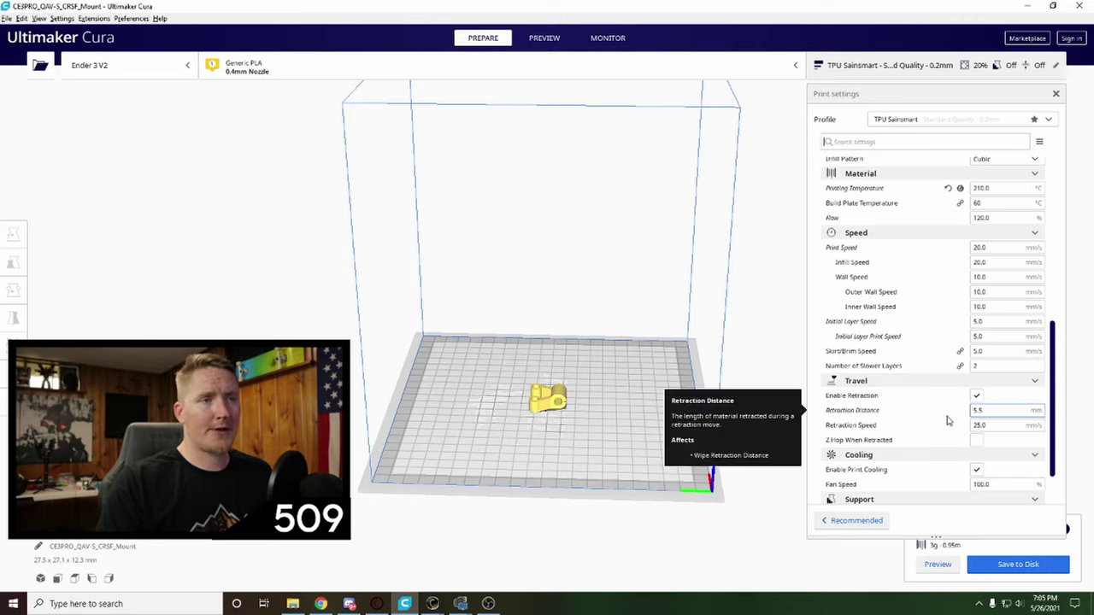
{"action": "scroll", "coordinate": [934, 408], "scroll_direction": "down", "scroll_amount": 1}
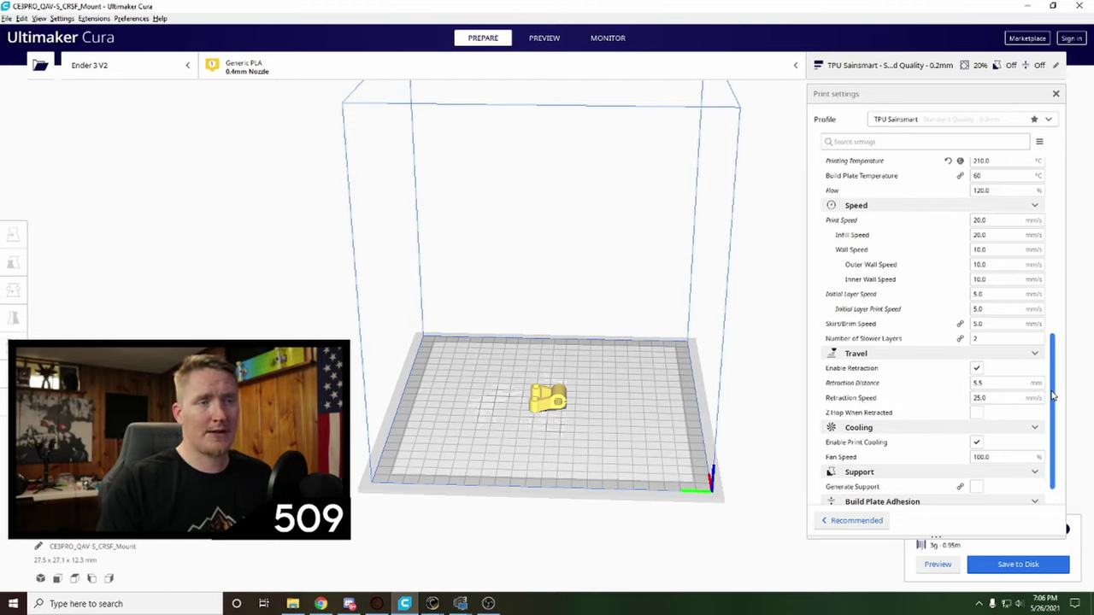
{"action": "scroll", "coordinate": [1053, 395], "scroll_direction": "up", "scroll_amount": 1}
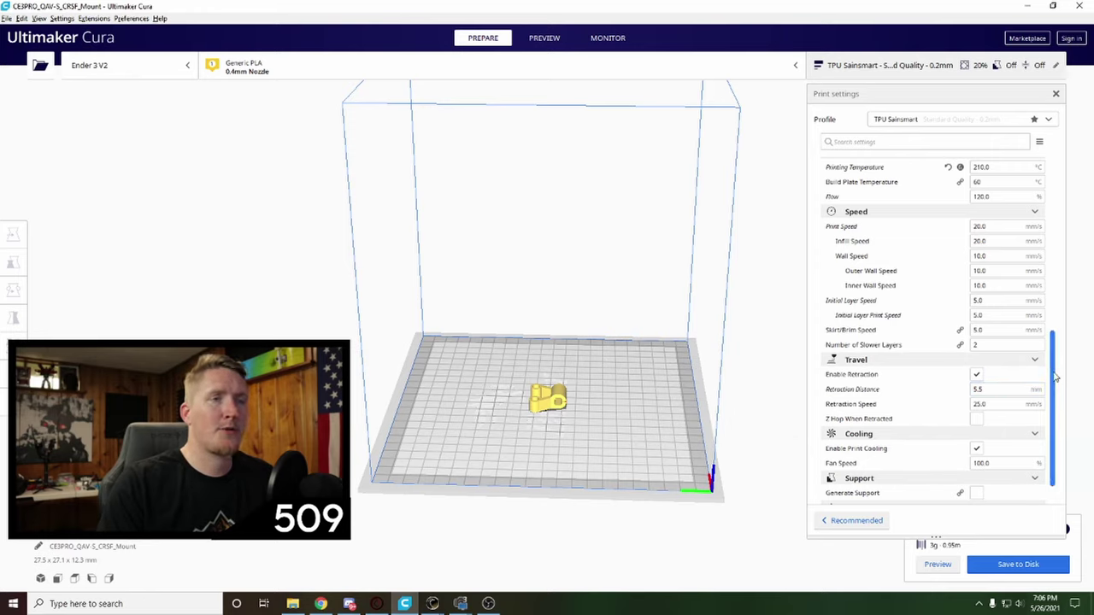
{"action": "scroll", "coordinate": [1056, 377], "scroll_direction": "down", "scroll_amount": 1}
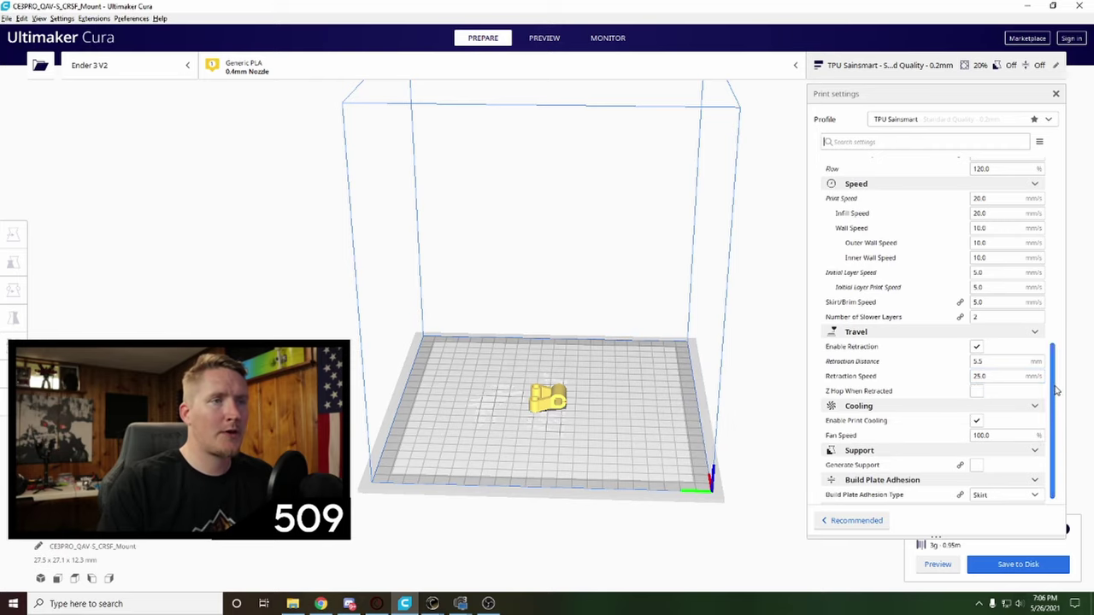
{"action": "scroll", "coordinate": [1058, 419], "scroll_direction": "down", "scroll_amount": 1}
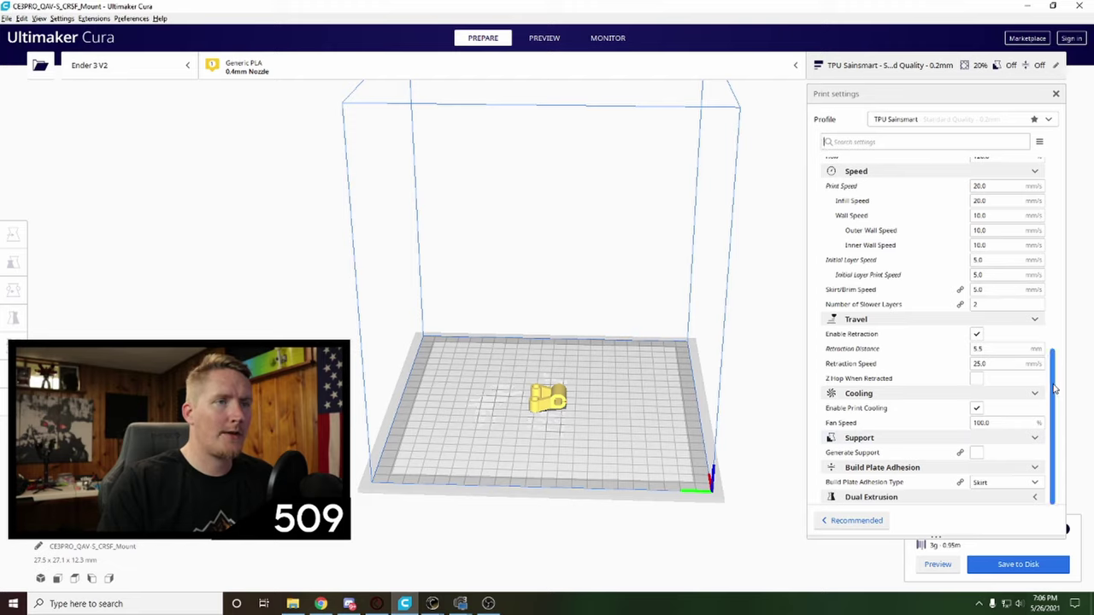
{"action": "scroll", "coordinate": [1055, 367], "scroll_direction": "up", "scroll_amount": 3}
{"action": "scroll", "coordinate": [1056, 359], "scroll_direction": "down", "scroll_amount": 3}
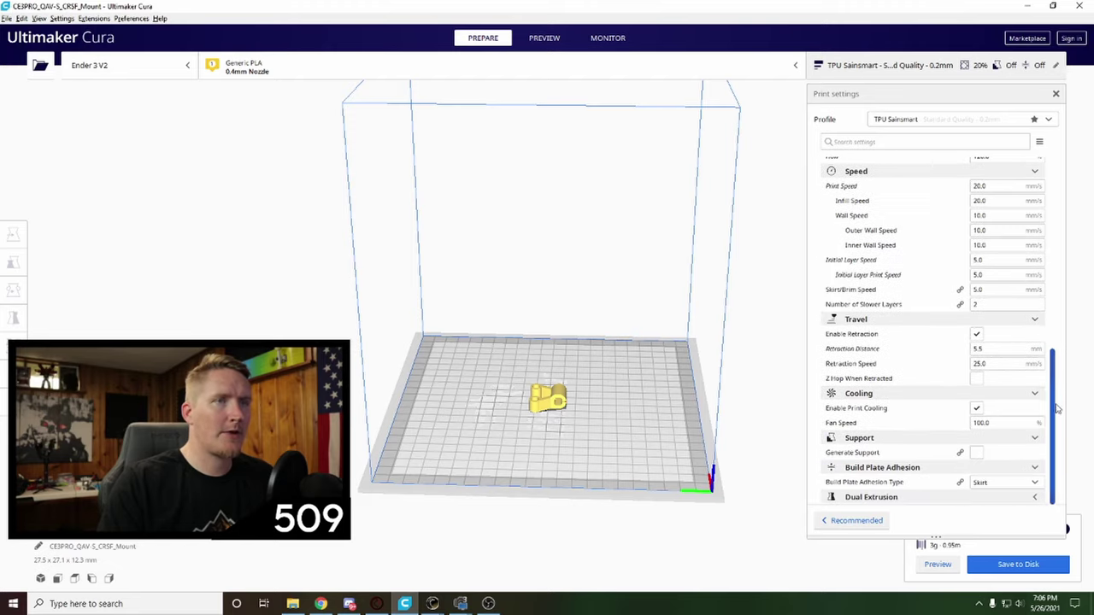
{"action": "left_click", "coordinate": [1057, 91]}
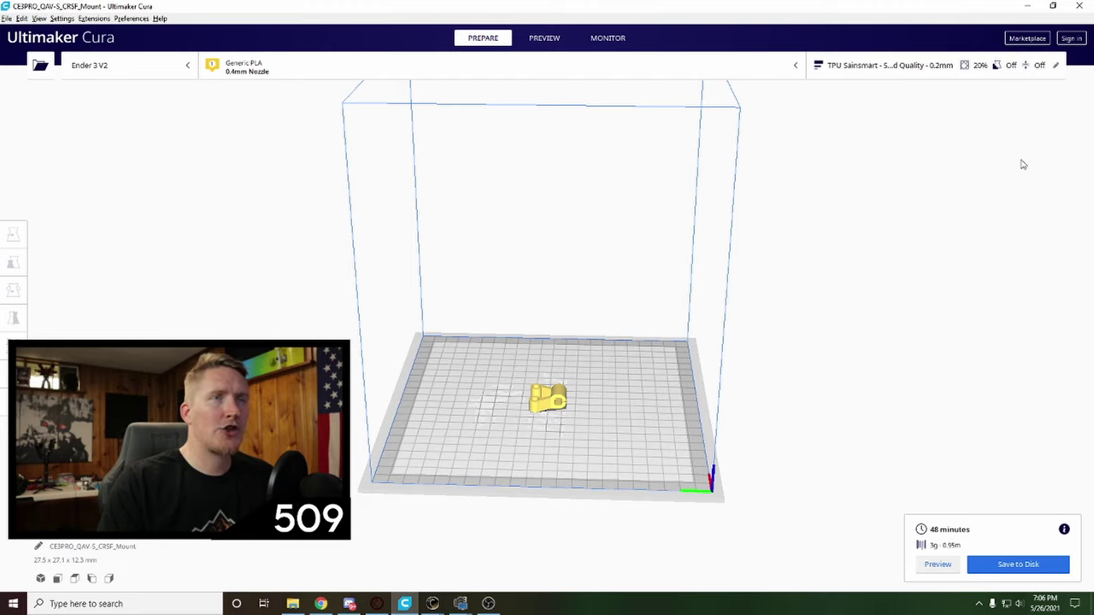
Reopen the TPU Sainsmart print settings panel and close it again
{"action": "left_click", "coordinate": [1055, 66]}
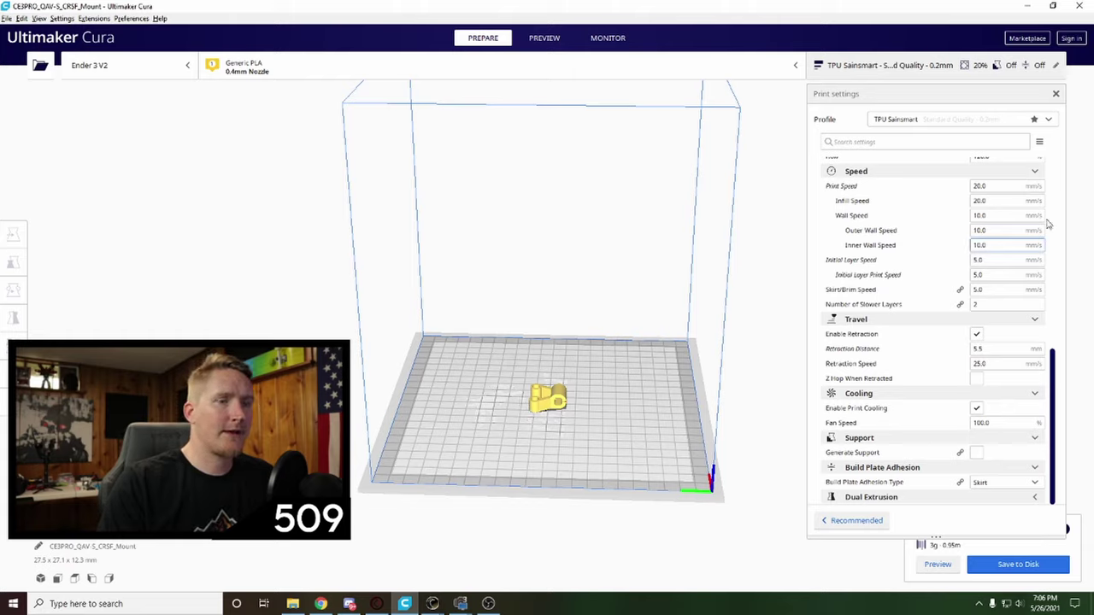
{"action": "left_click", "coordinate": [1057, 94]}
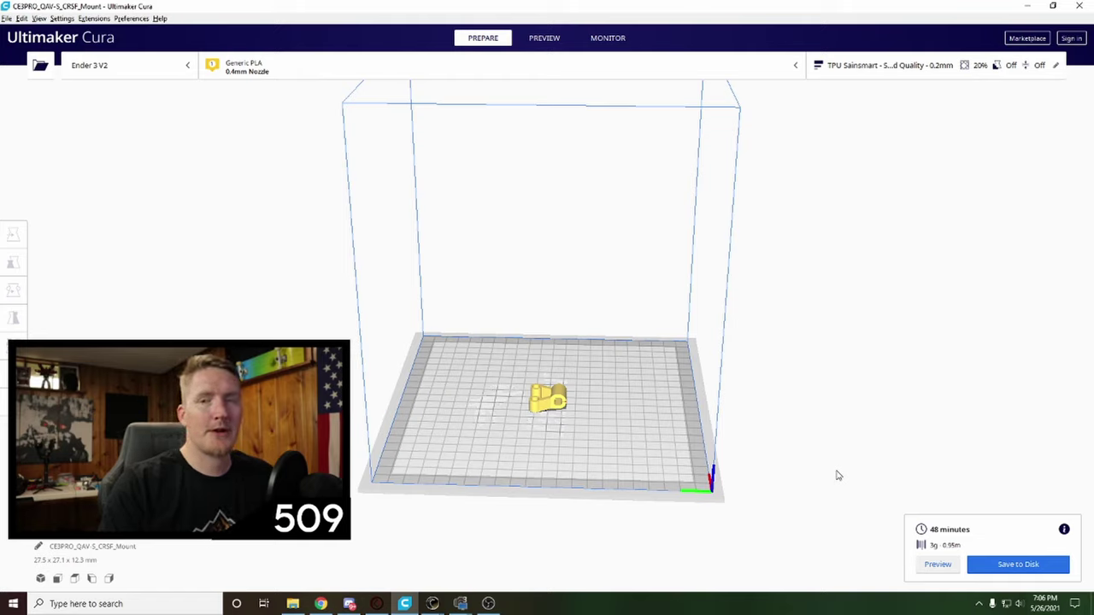
Bring back the print settings panel showing the profile's speed, retraction and cooling values
{"action": "left_click", "coordinate": [1058, 69]}
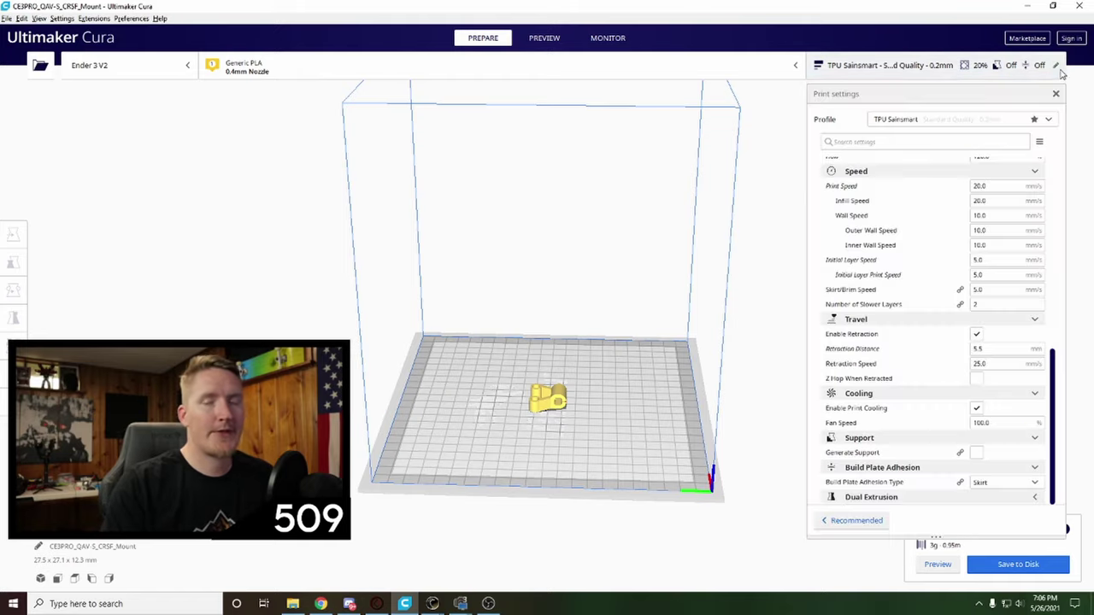